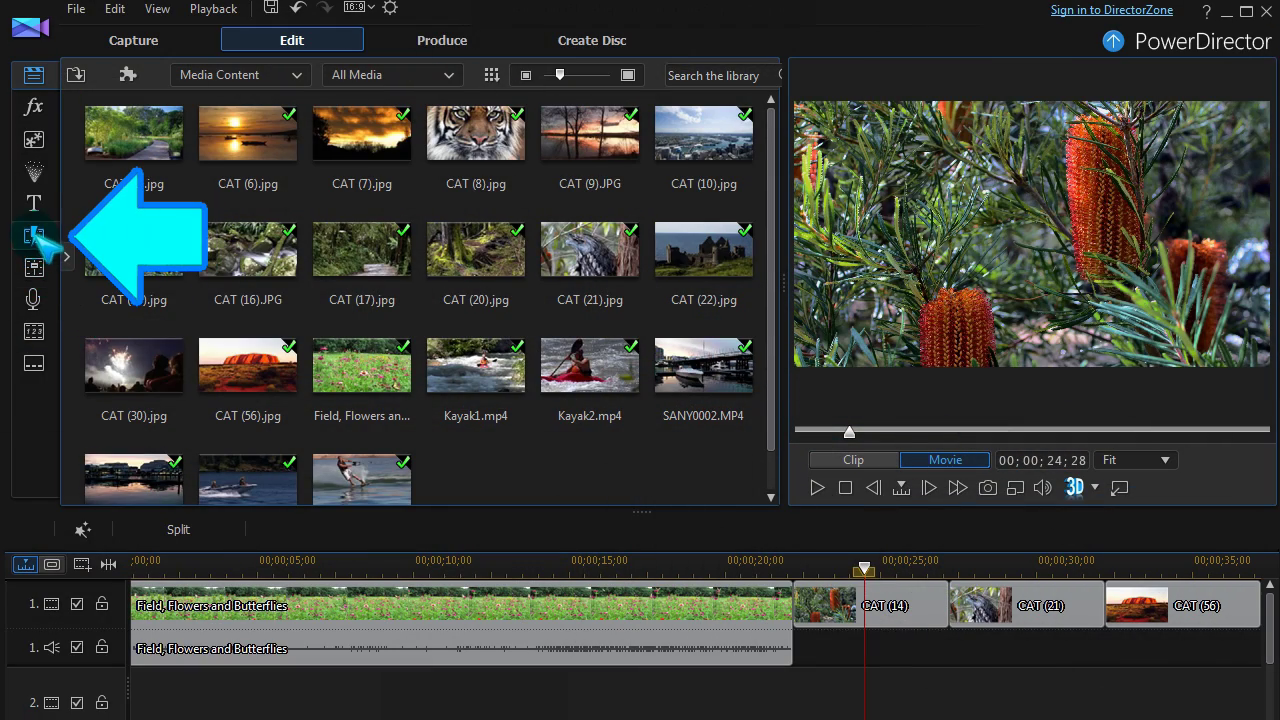
# Switch to the Transition Room so the transitions library and 3D Six-Pack preview appear.
pyautogui.click(40, 240)
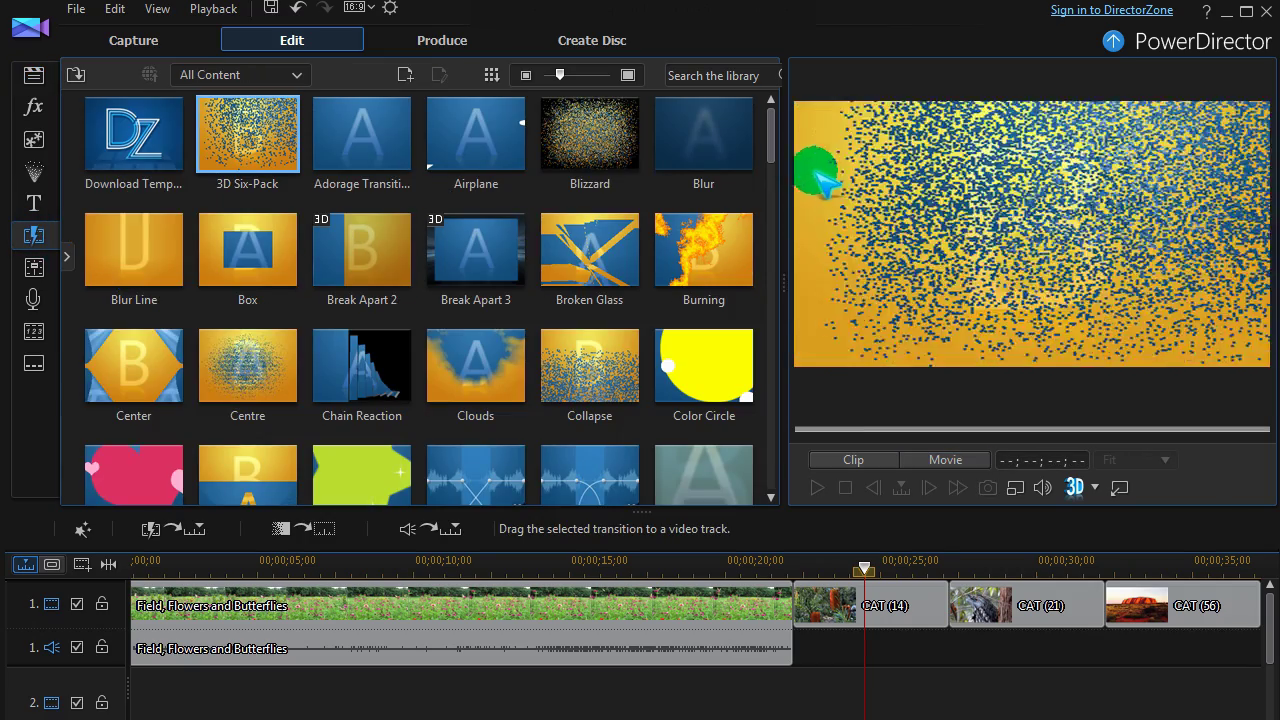
# Place Wipe Center between the Field, Flowers and Butterflies clip and CAT (14), then play it back.
pyautogui.moveTo(766, 150); pyautogui.dragTo(772, 490)
pyautogui.moveTo(372, 330); pyautogui.dragTo(795, 610)
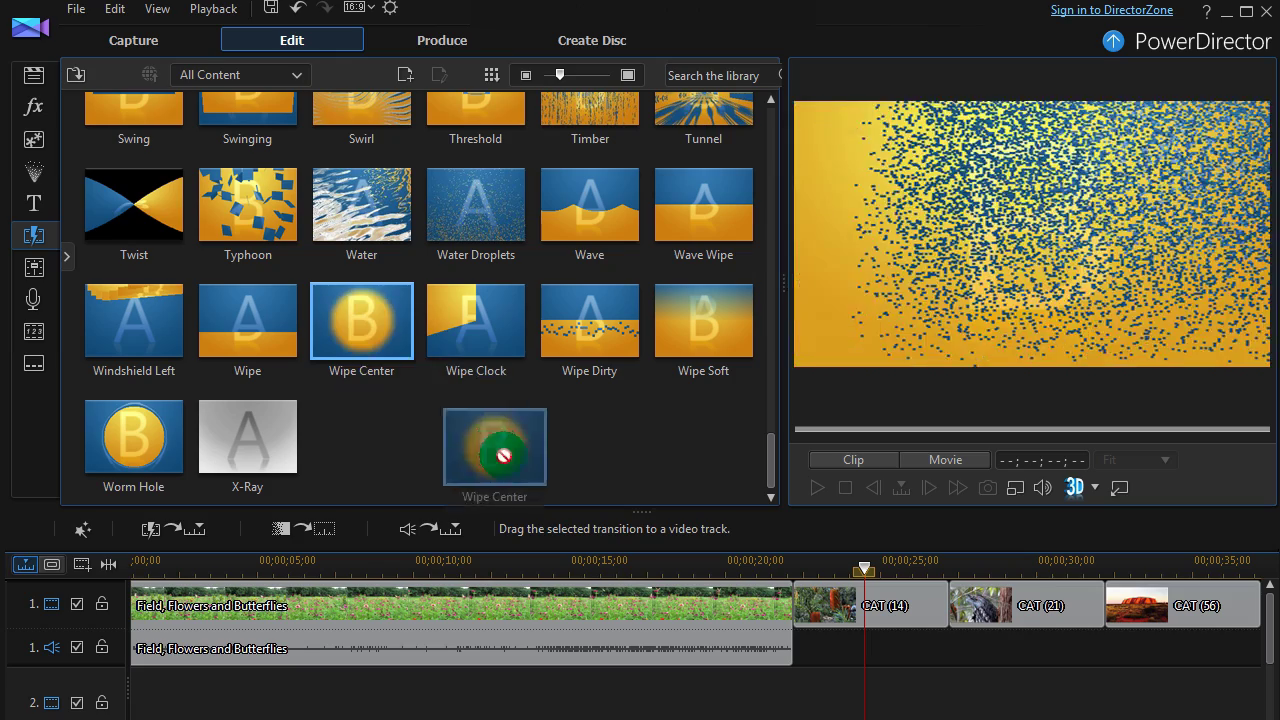
pyautogui.click(858, 708)
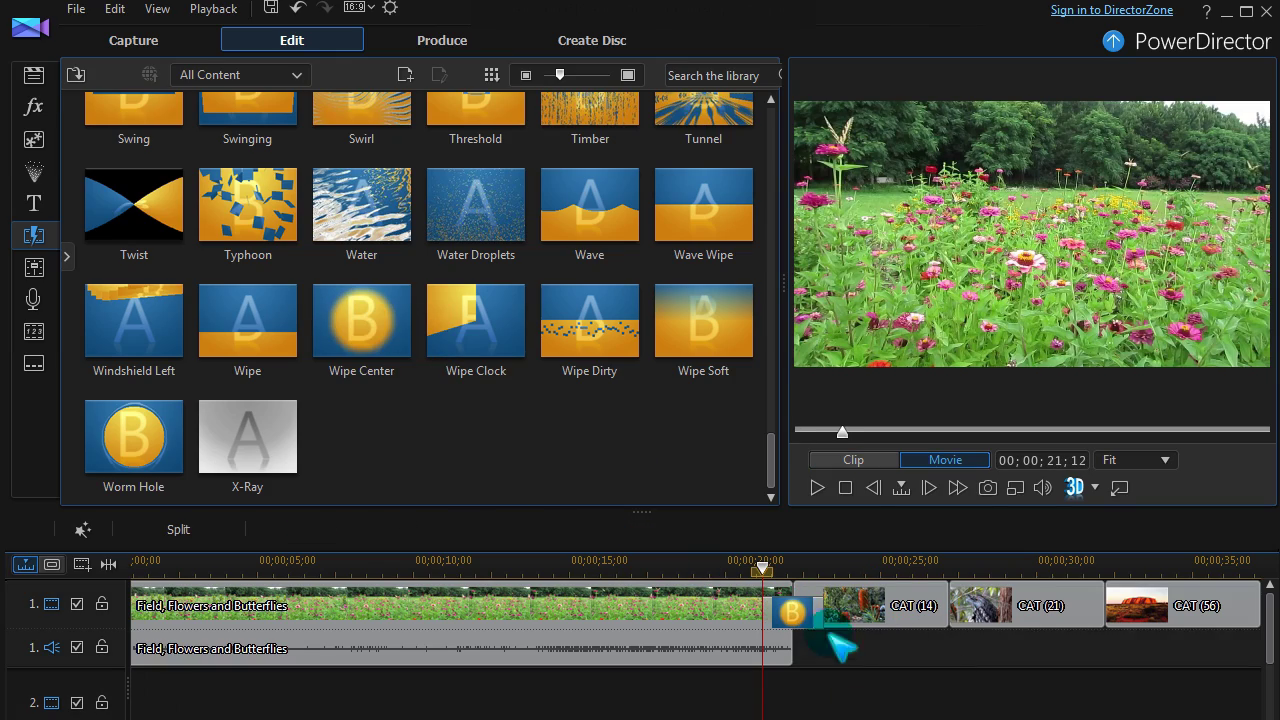
pyautogui.click(817, 489)
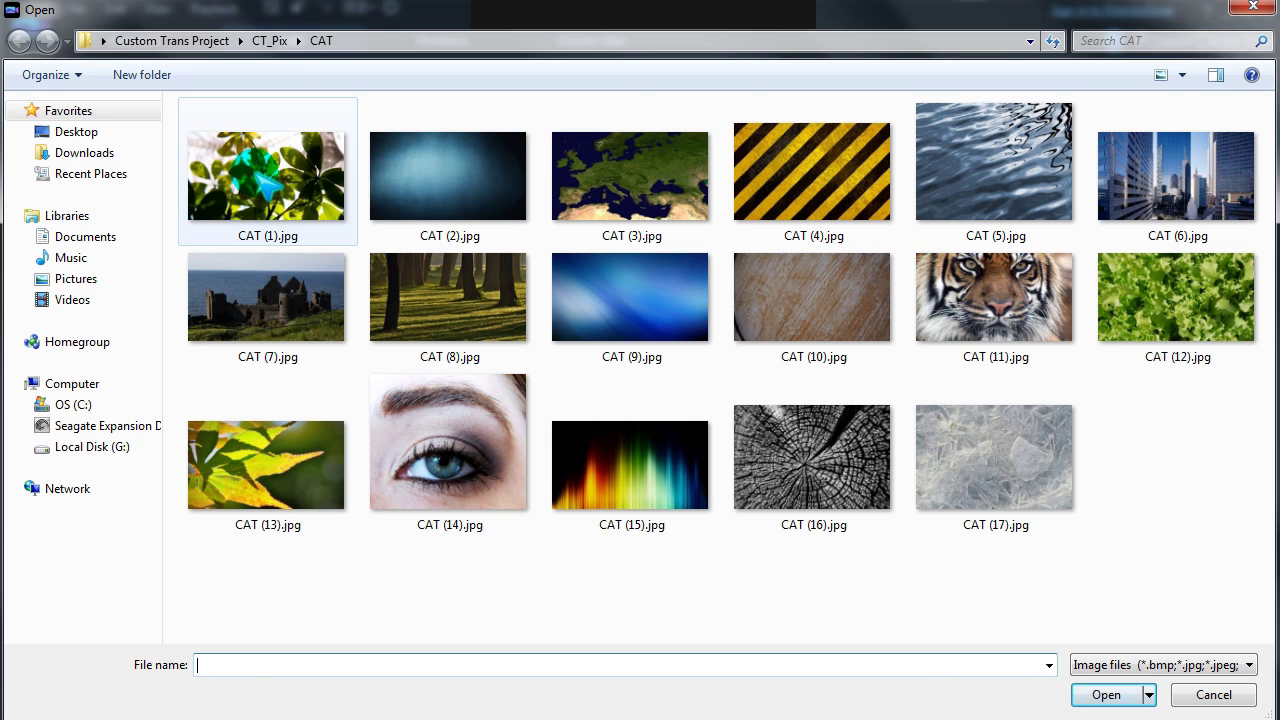
# Load the leaf photo CAT (1).jpg into Transition Designer.
pyautogui.doubleClick(262, 180)
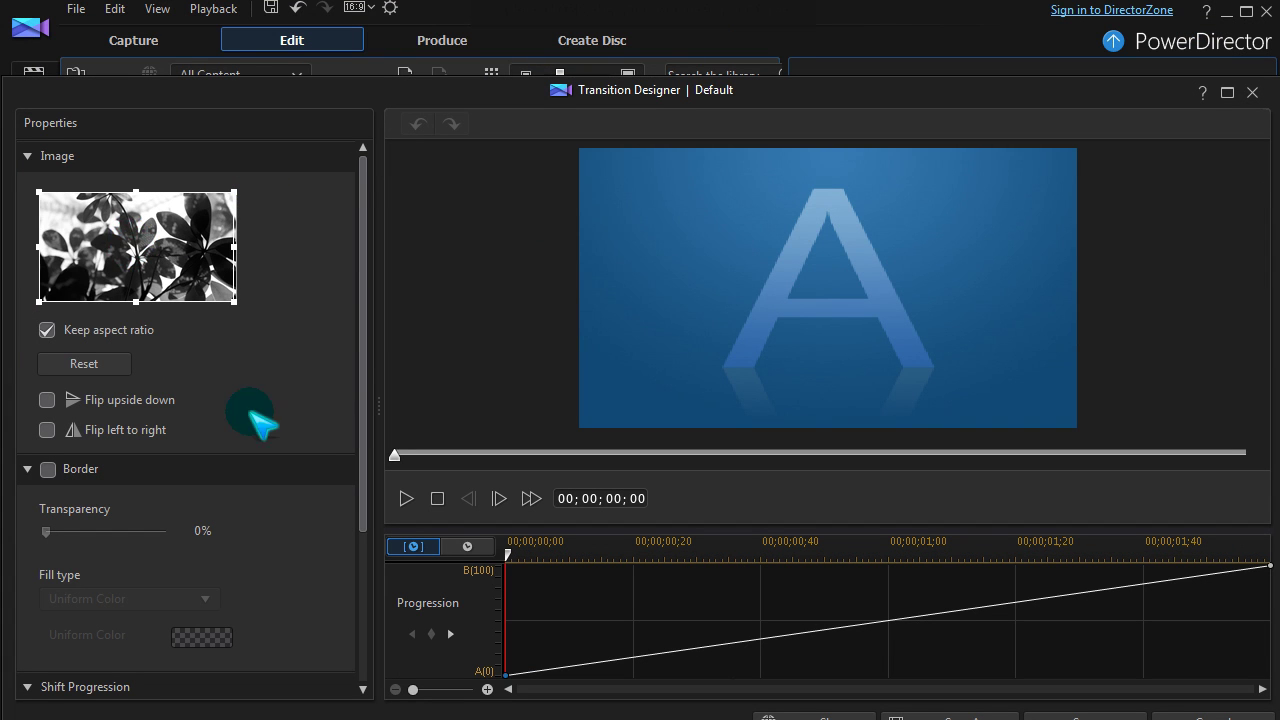
pyautogui.click(407, 499)
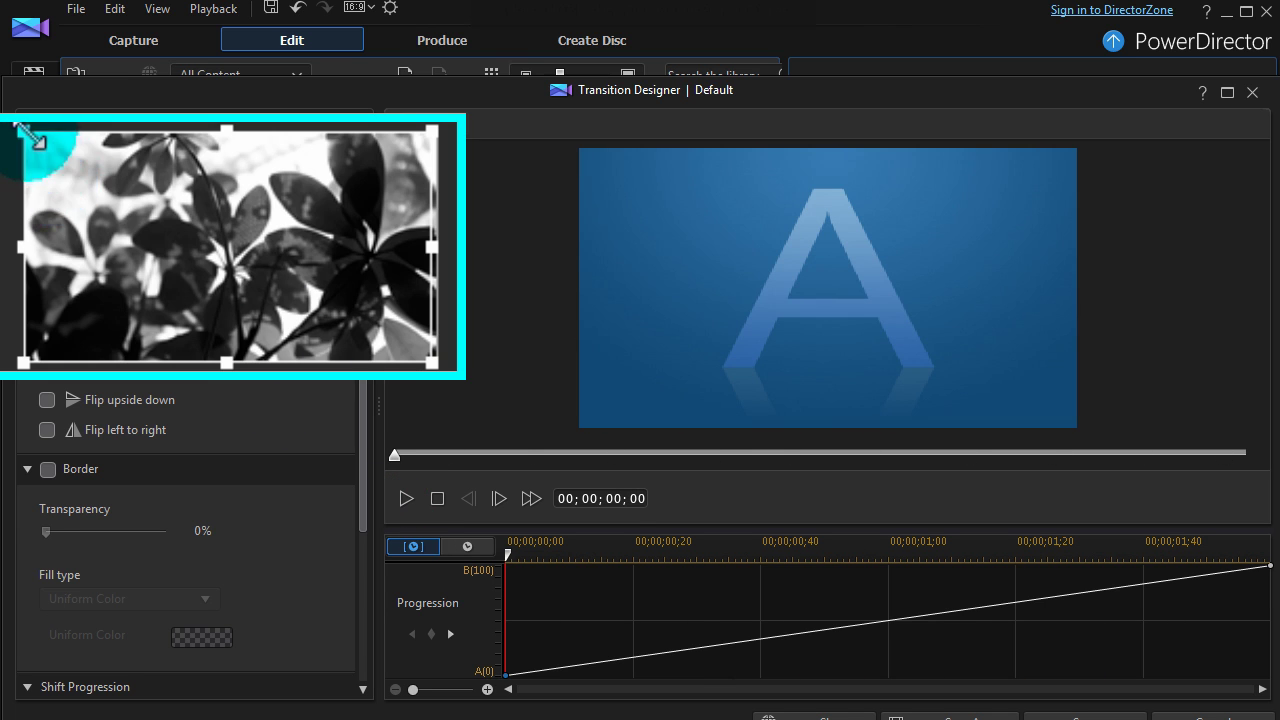
pyautogui.moveTo(26, 132); pyautogui.dragTo(128, 168)
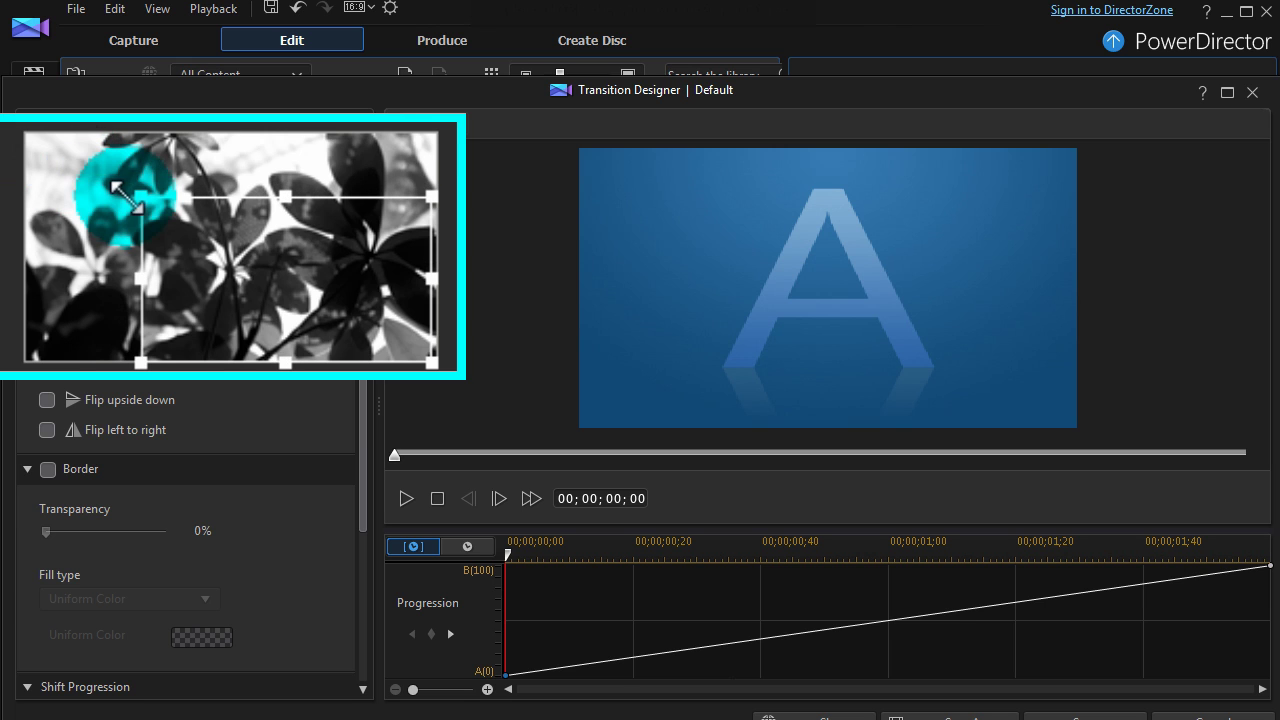
pyautogui.moveTo(249, 260)
pyautogui.mouseDown()
pyautogui.moveTo(263, 285)
pyautogui.moveTo(266, 251)
pyautogui.mouseUp()
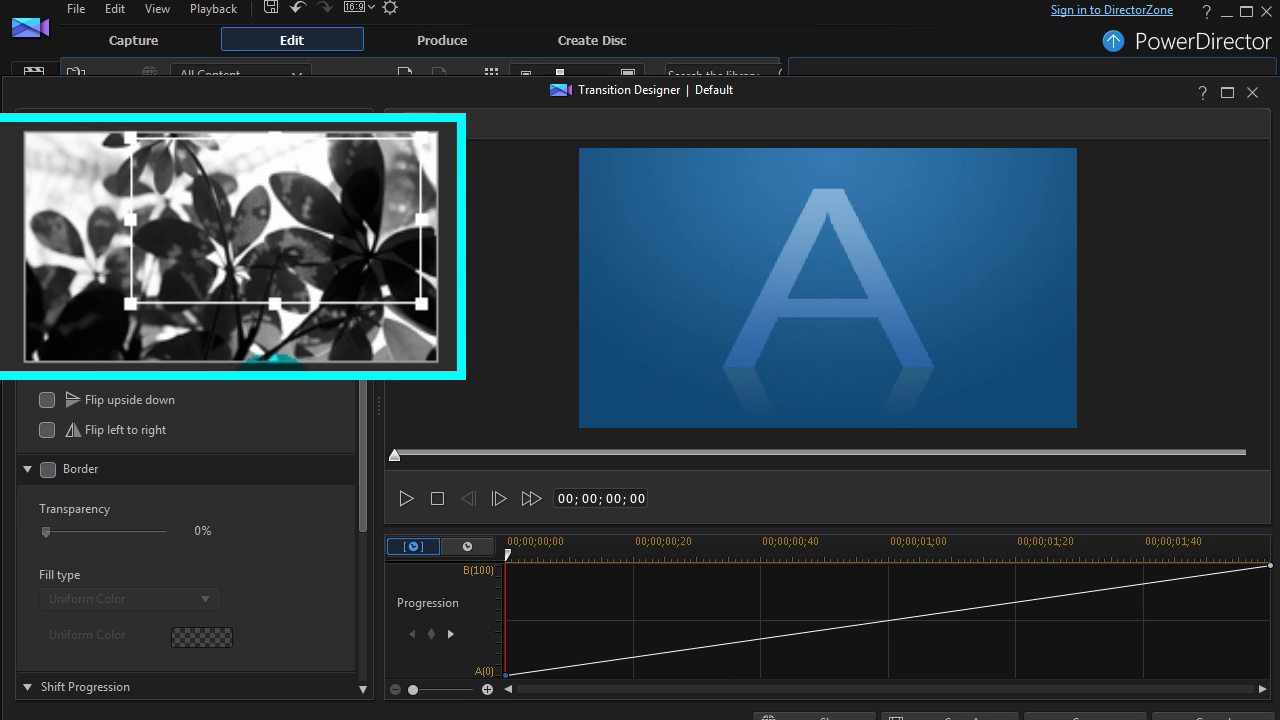
pyautogui.click(406, 498)
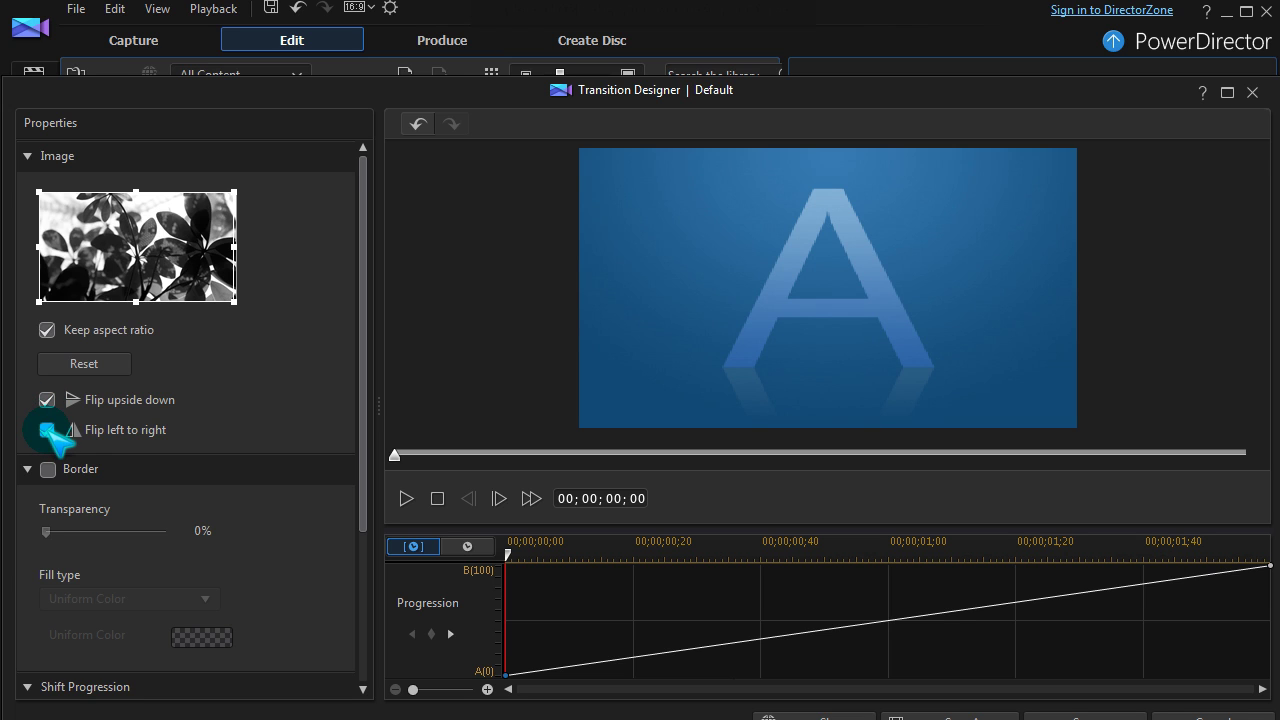
pyautogui.click(406, 498)
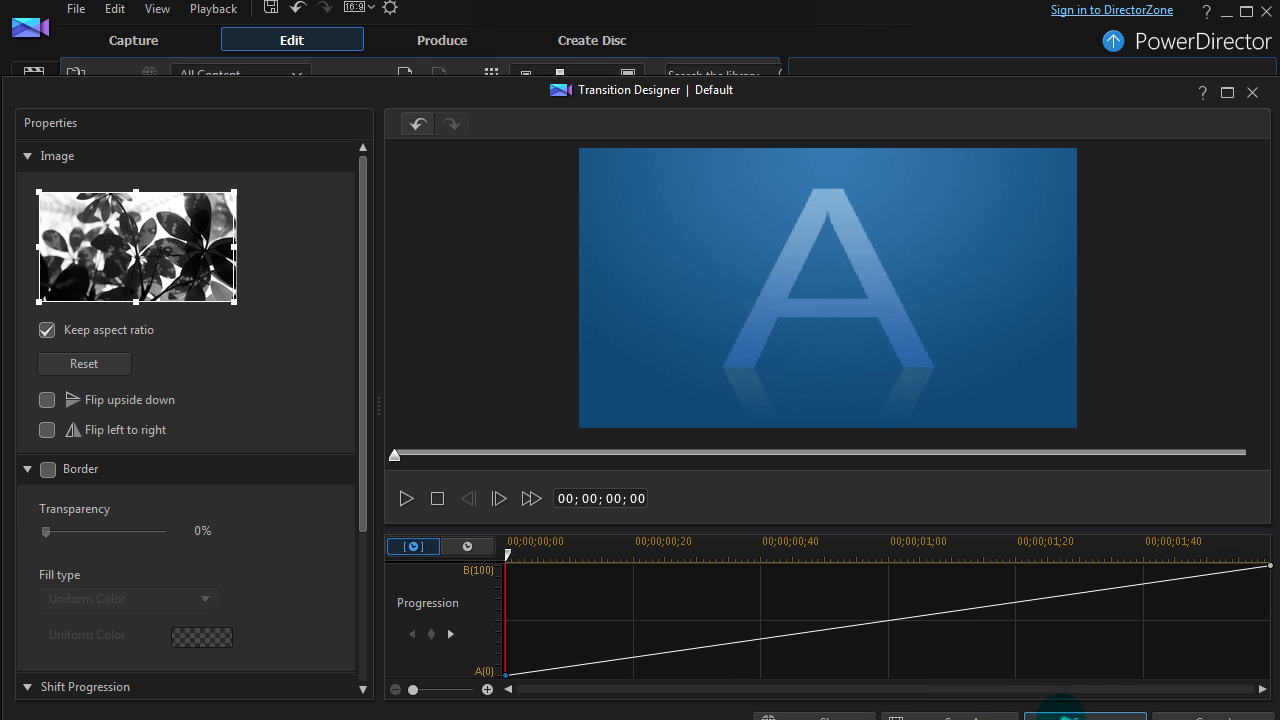
# Save the design as the custom template 'Leaves' and drop it after the Field clip.
pyautogui.click(1062, 716)
pyautogui.write('Leaves')
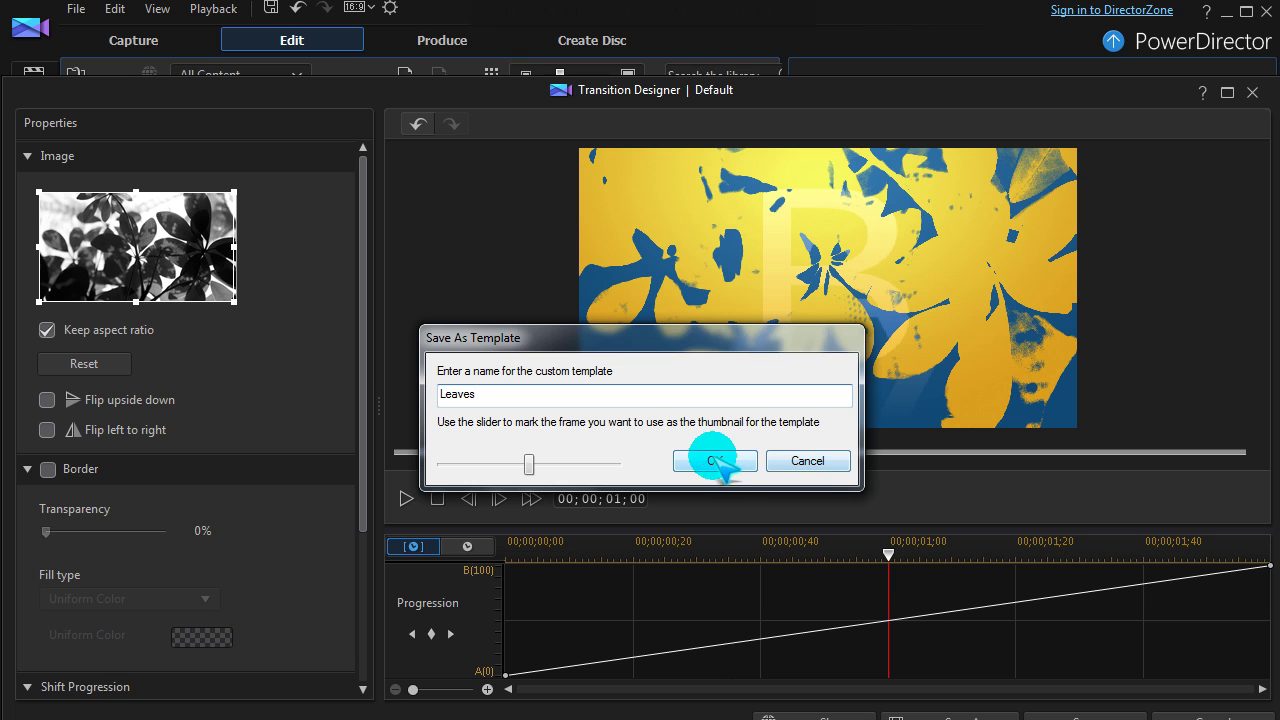
pyautogui.click(718, 461)
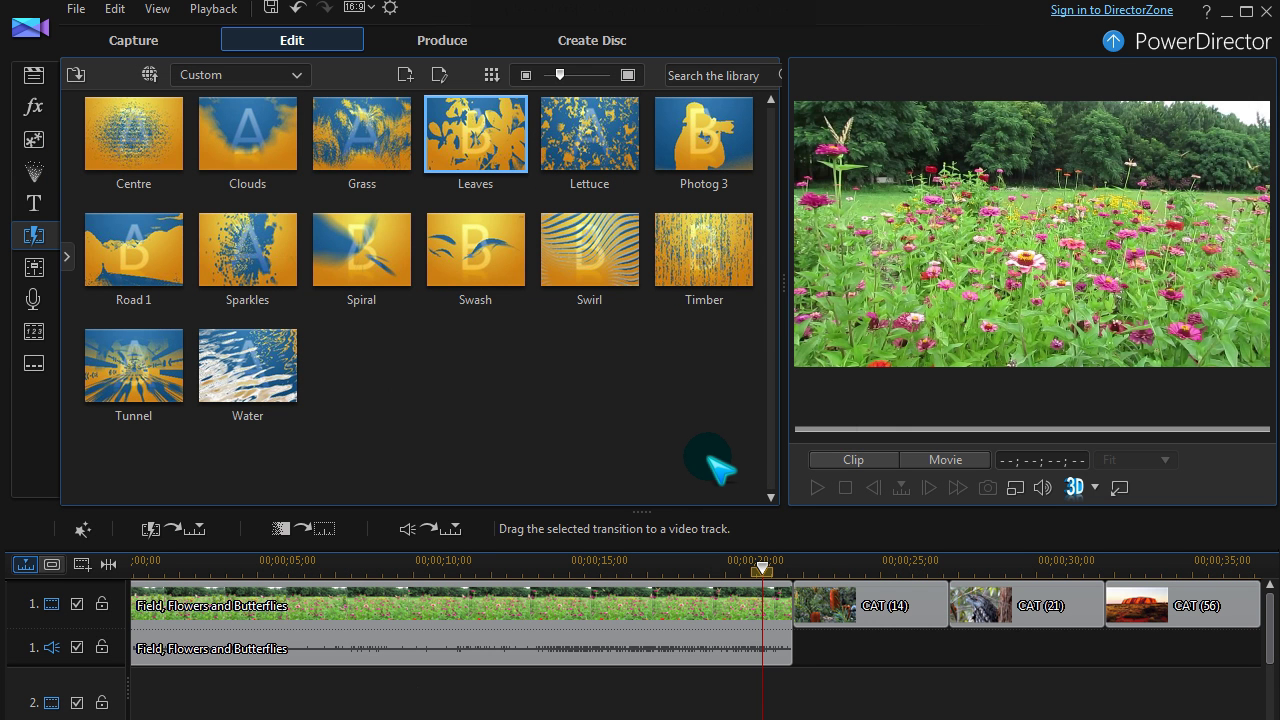
pyautogui.moveTo(480, 137); pyautogui.dragTo(787, 612)
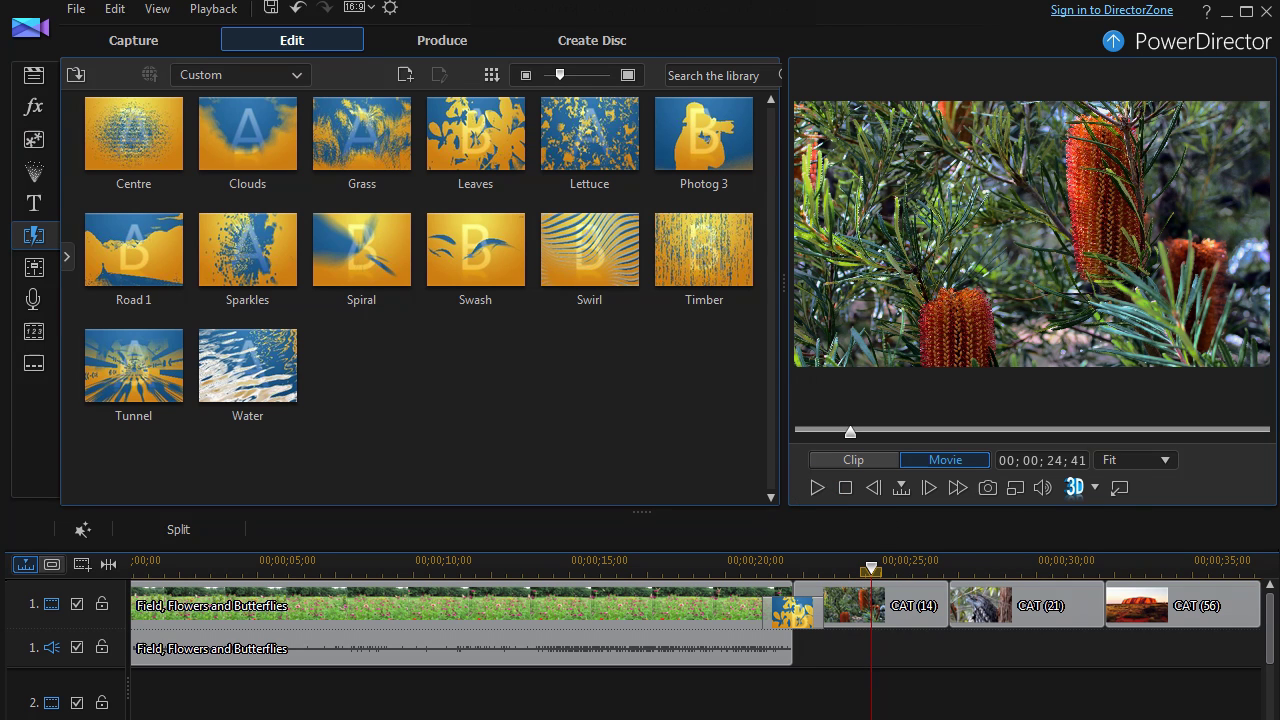
# Bring up the right-click options for the Leaves transition on the timeline.
pyautogui.rightClick(478, 165)
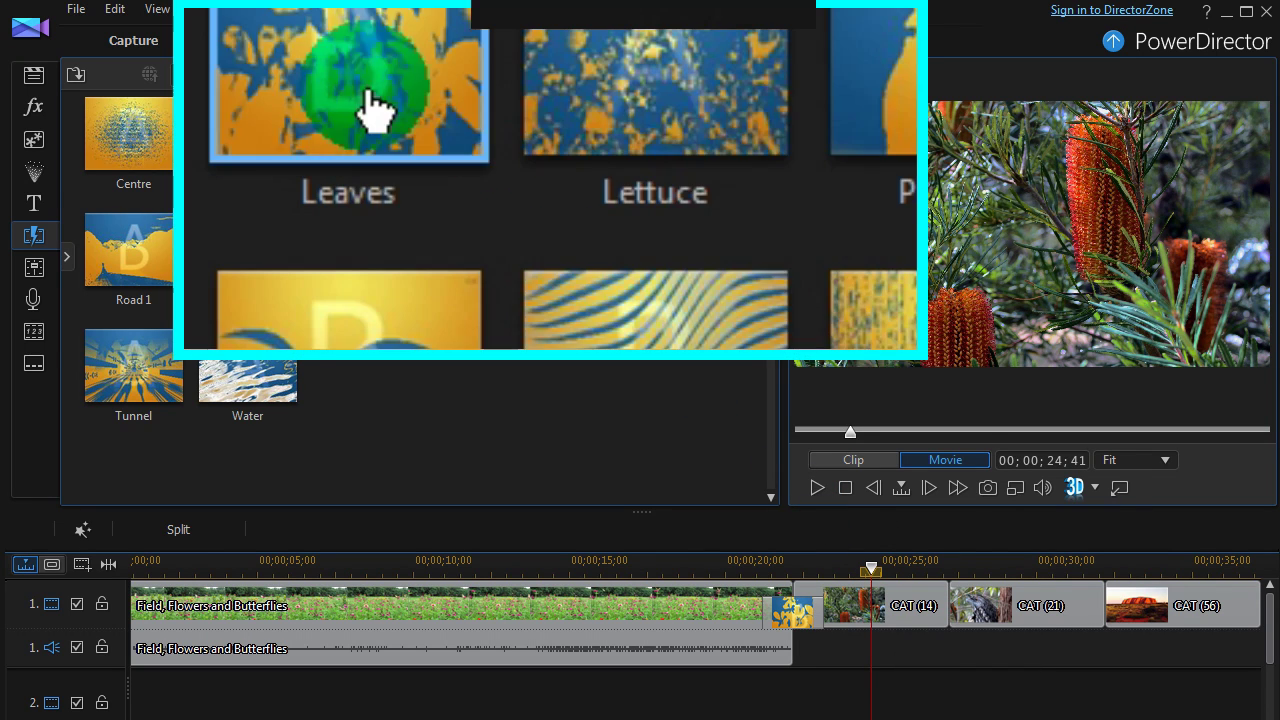
pyautogui.click(515, 128)
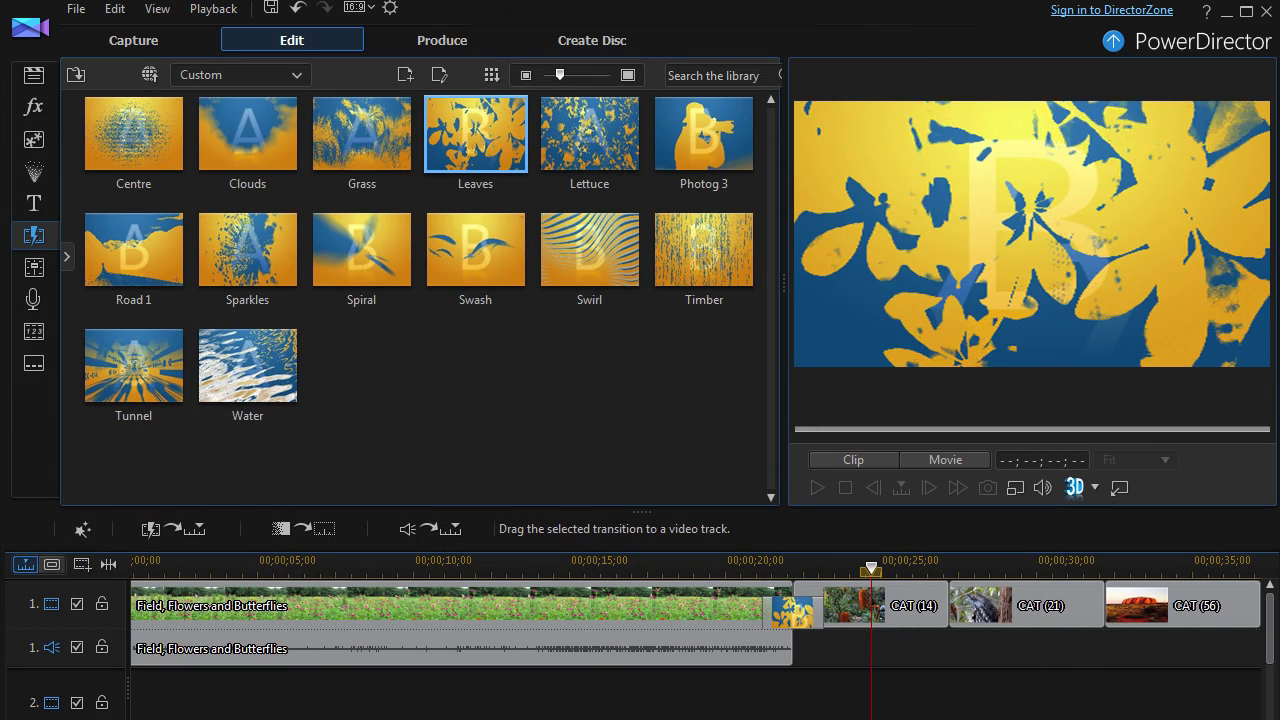
pyautogui.rightClick(805, 630)
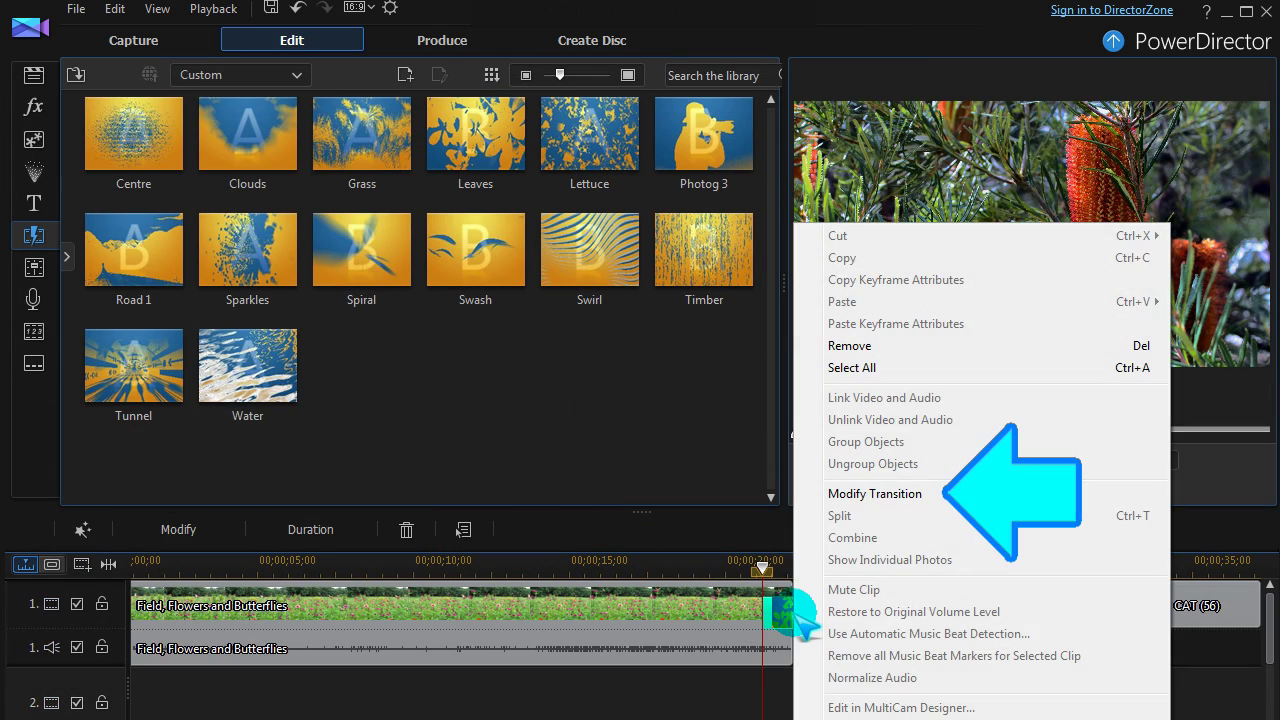
# Choose Modify Transition to reopen the Leaves transition in Transition Designer.
pyautogui.click(848, 493)
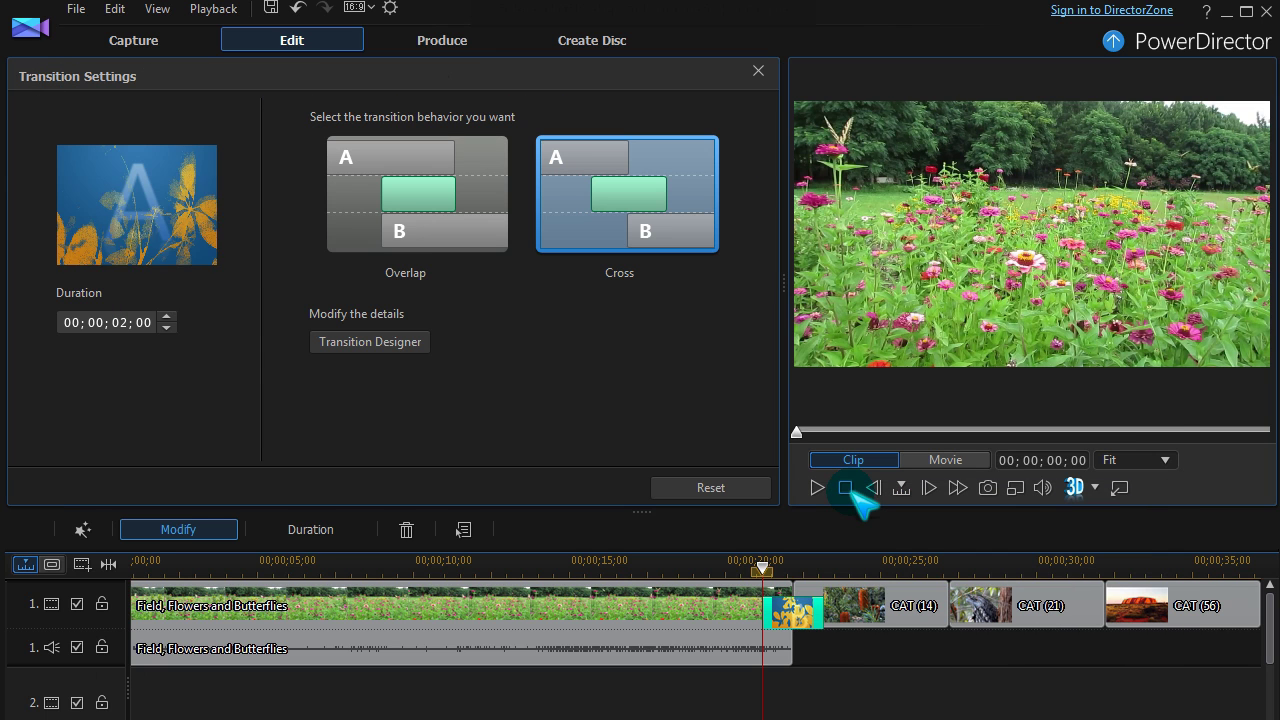
pyautogui.click(392, 346)
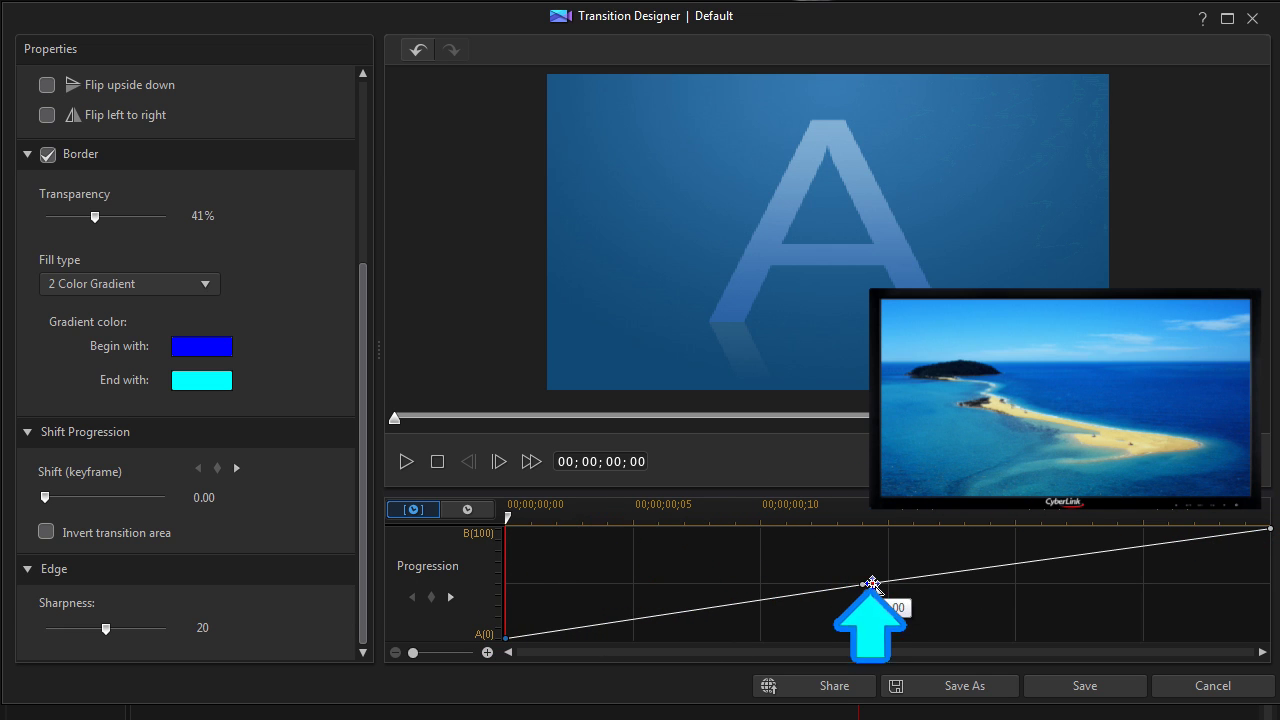
# Raise the middle progression keyframe, pull a later keyframe down to create a dip, and preview.
pyautogui.moveTo(872, 583); pyautogui.dragTo(872, 573)
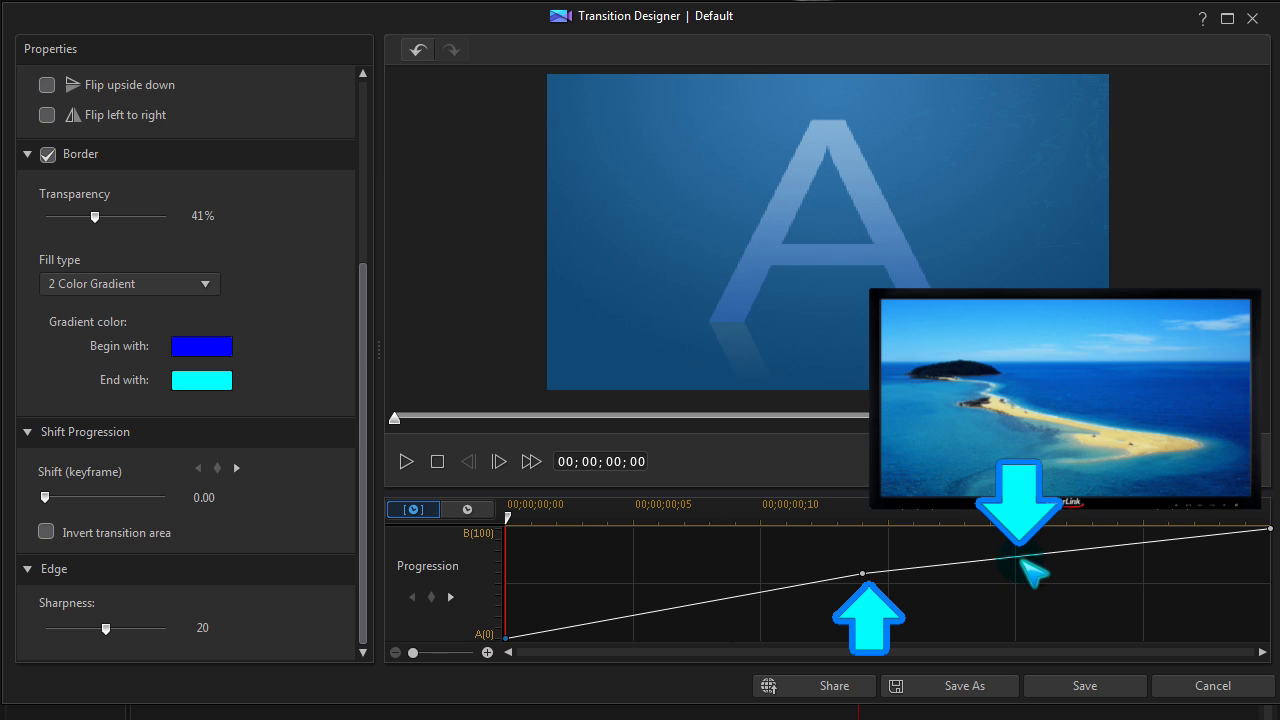
pyautogui.moveTo(1018, 560); pyautogui.dragTo(1022, 605)
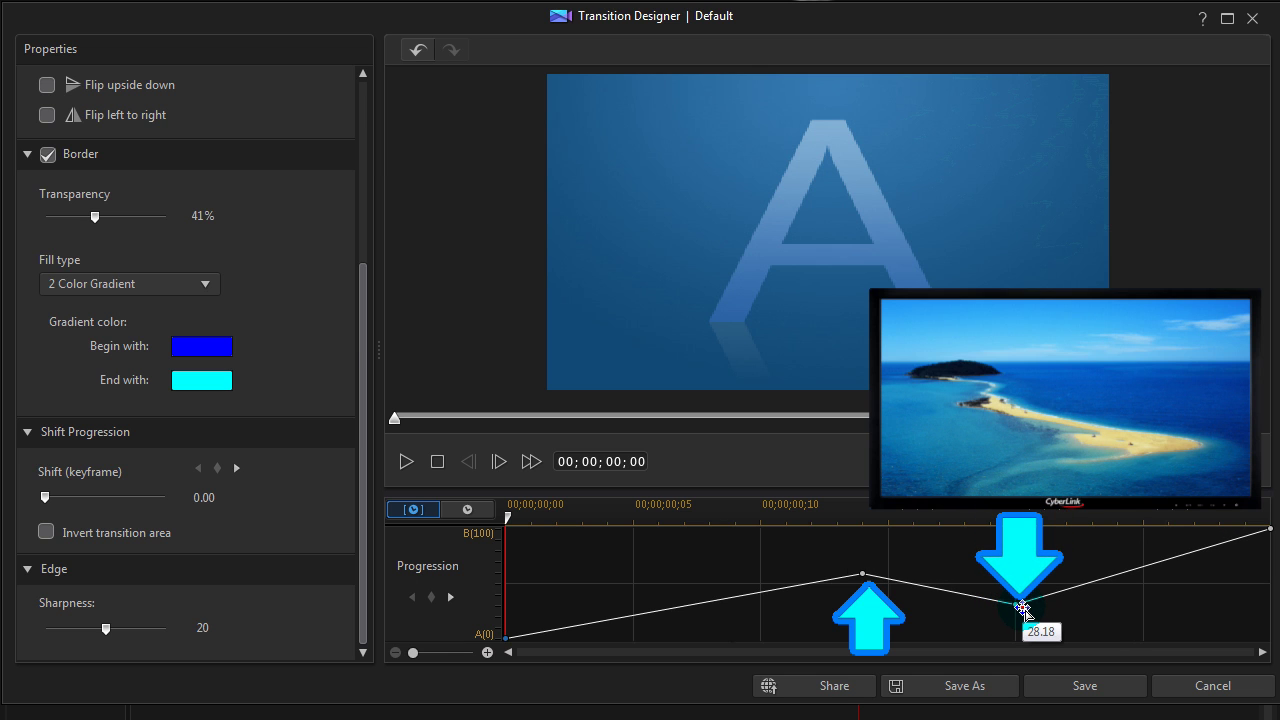
pyautogui.click(407, 462)
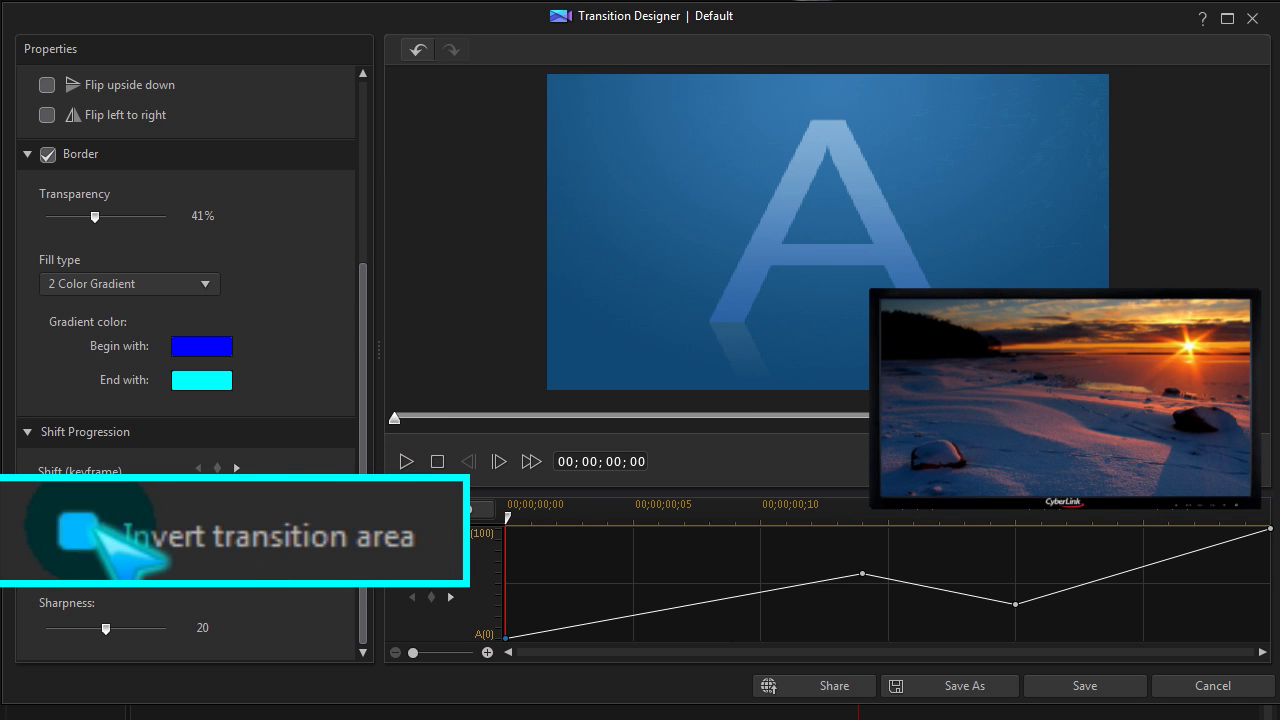
# Invert the transition area and raise edge sharpness to 40, previewing each change.
pyautogui.click(47, 532)
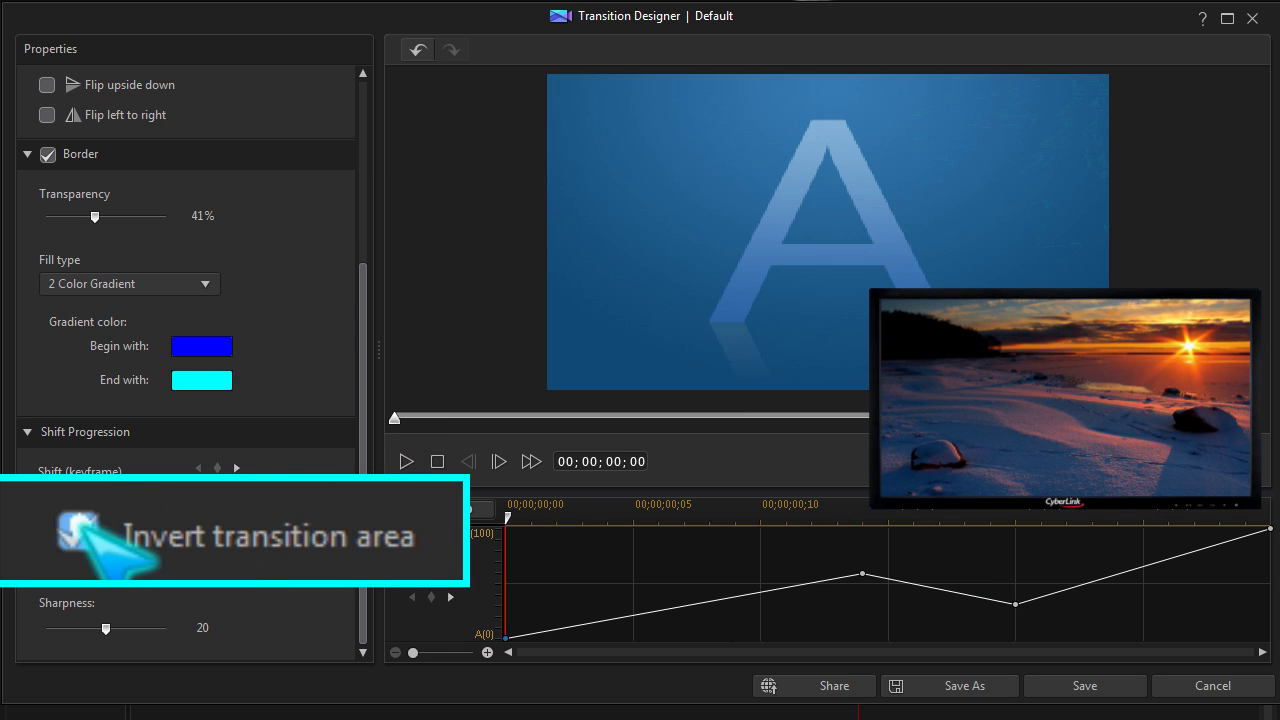
pyautogui.click(407, 462)
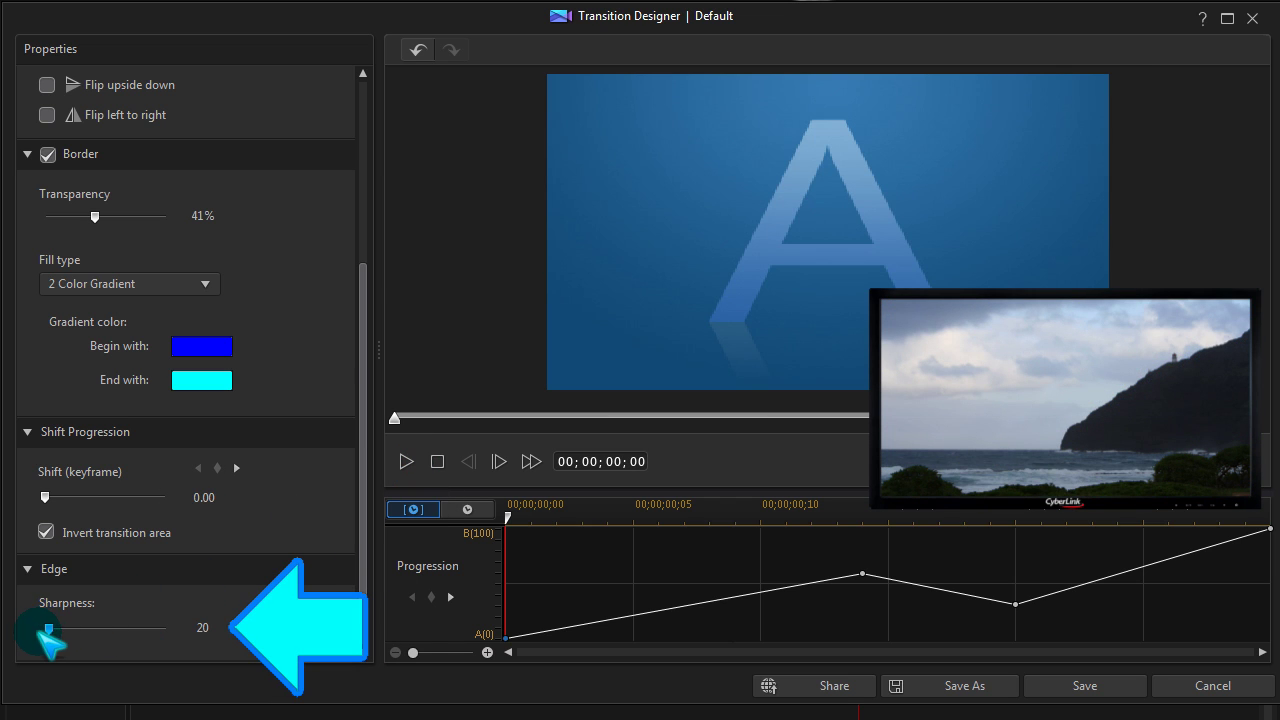
pyautogui.click(407, 462)
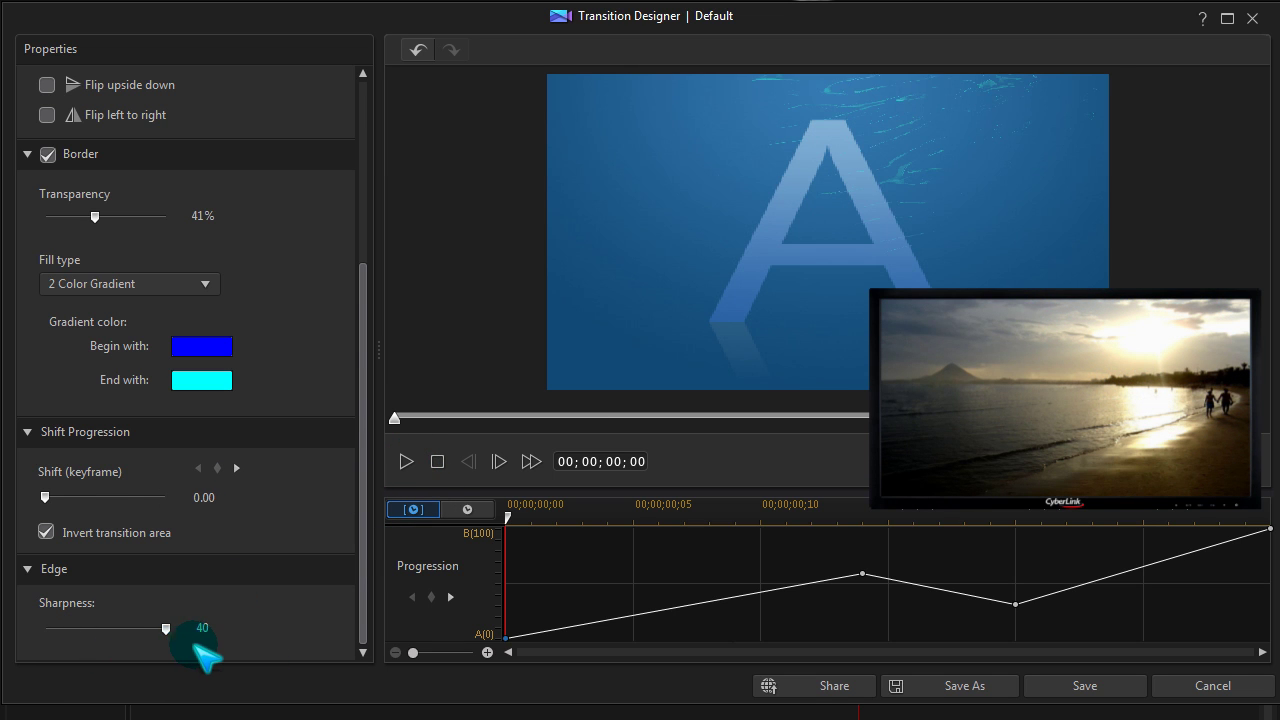
pyautogui.click(407, 462)
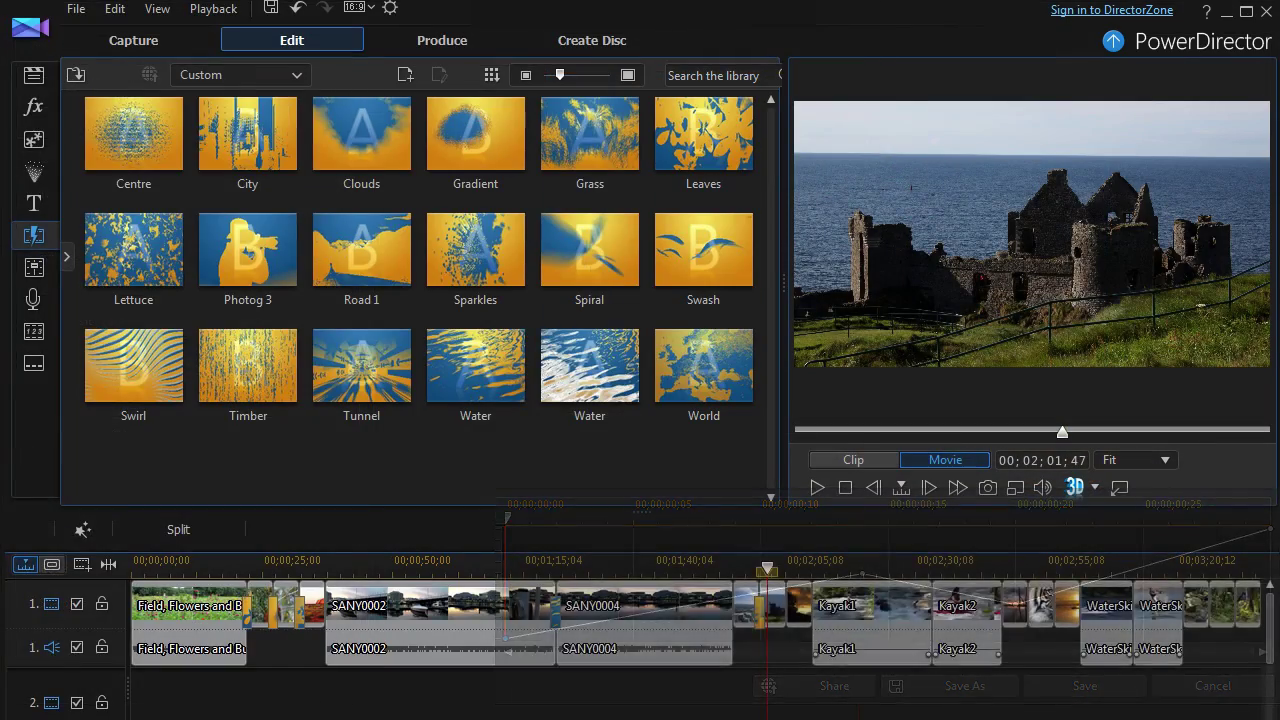
# Nudge the tiger clip on the timeline and load CAT (11).jpg as the transition image.
pyautogui.click(1030, 615)
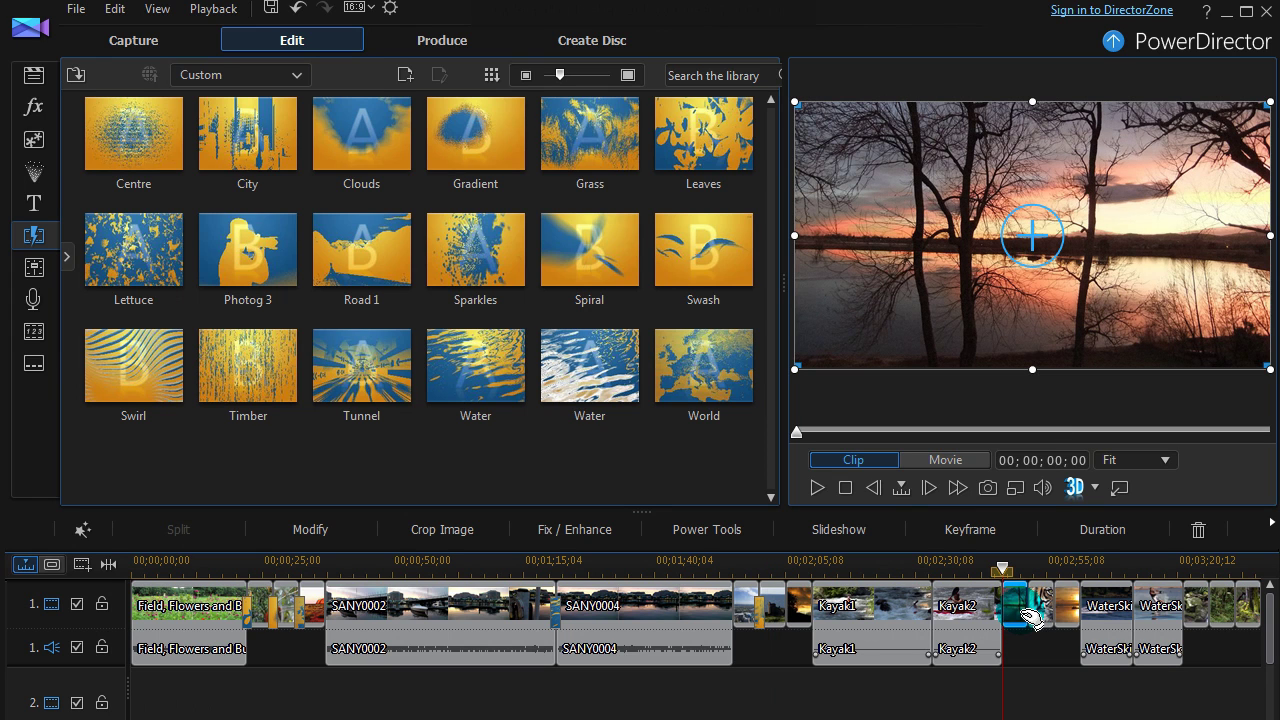
pyautogui.moveTo(1055, 622); pyautogui.dragTo(1055, 612)
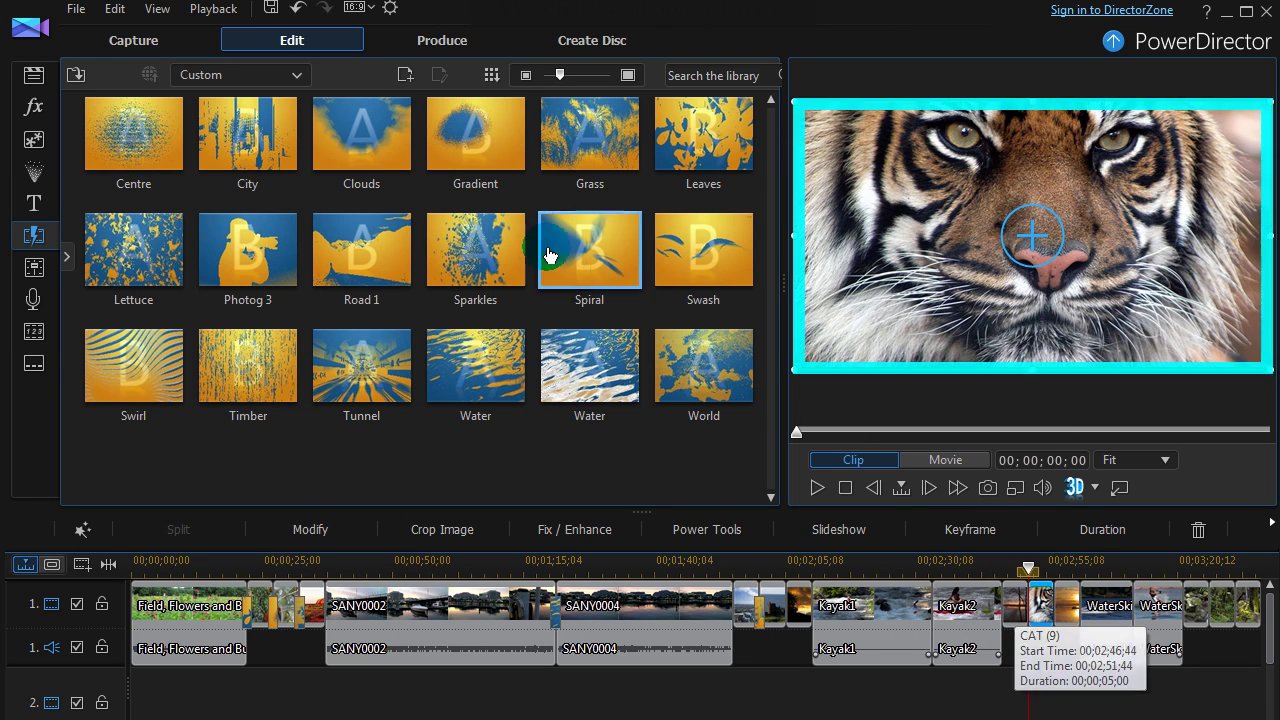
pyautogui.click(404, 75)
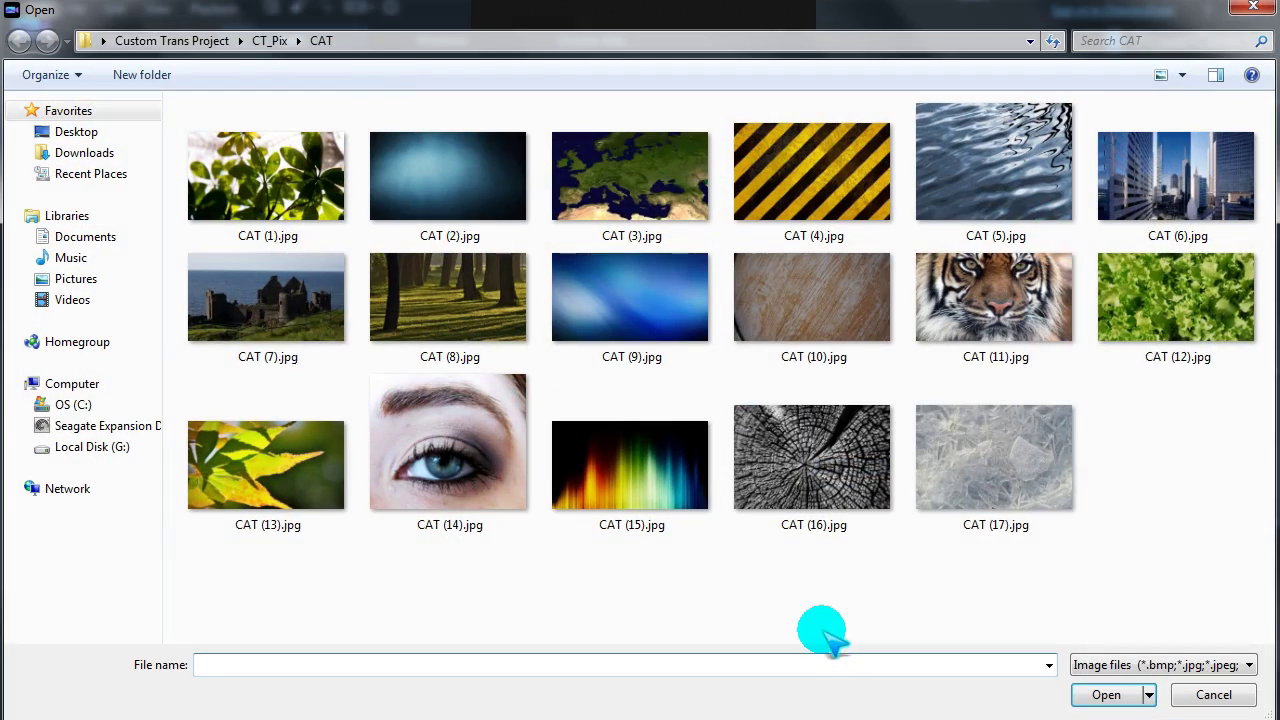
pyautogui.doubleClick(994, 292)
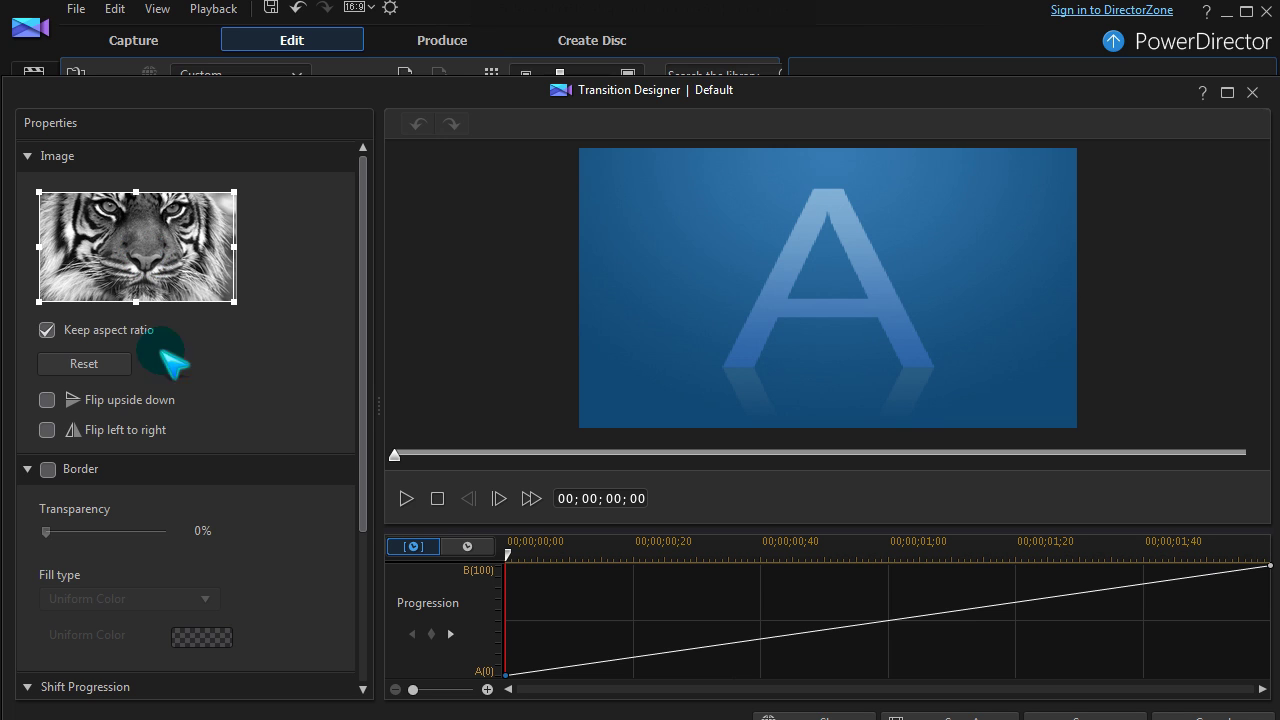
# Enable the border and save the design as the template 'Tiger'.
pyautogui.click(47, 469)
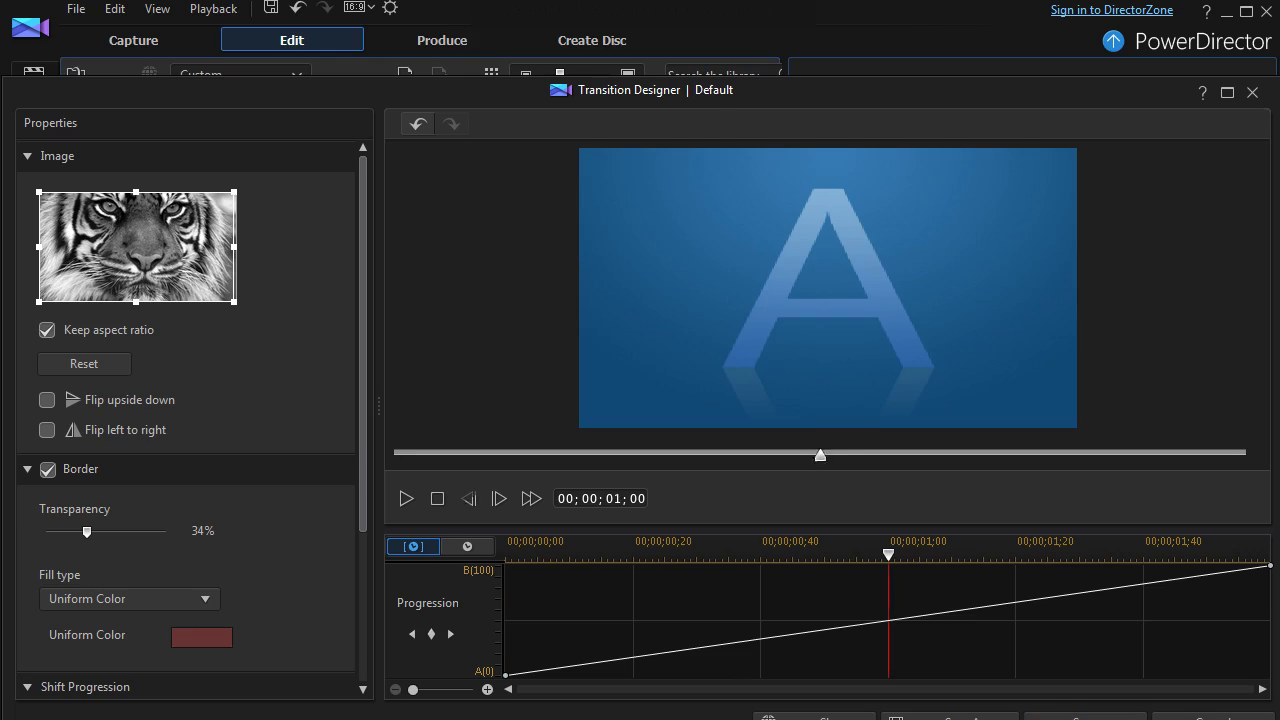
pyautogui.click(951, 716)
pyautogui.write('er')
pyautogui.press('Return')
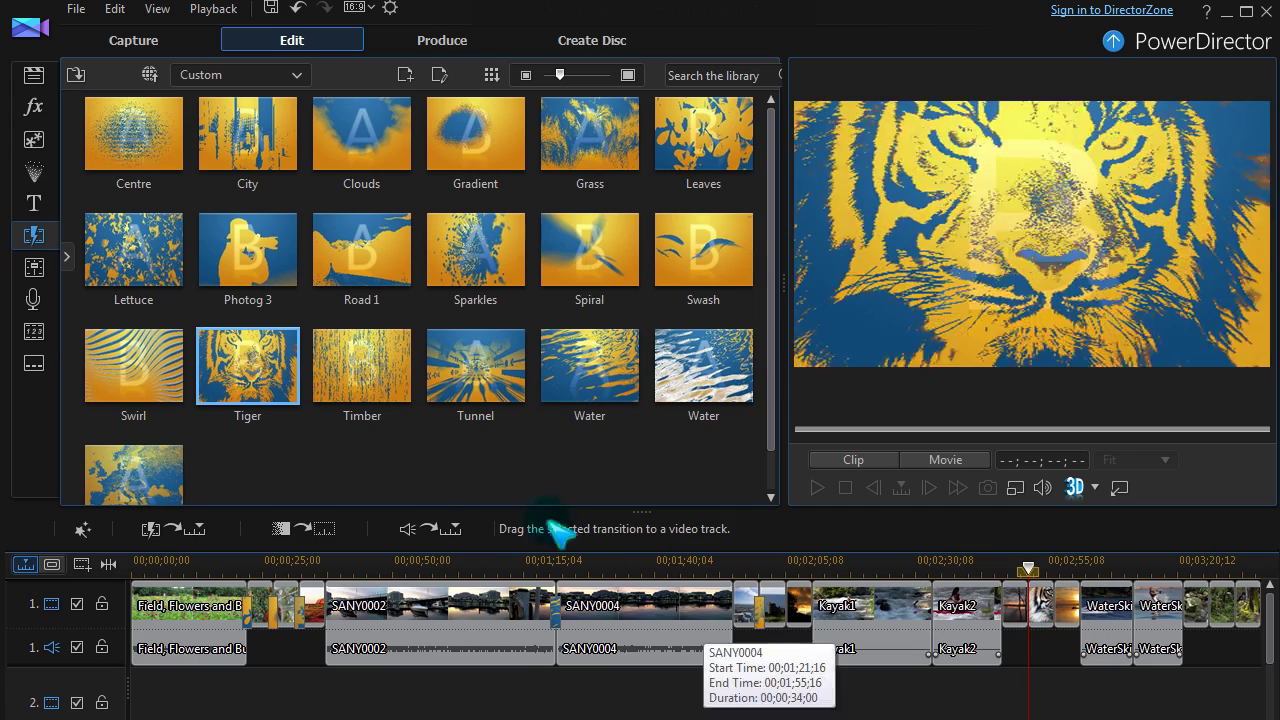
# Drop Tiger between the sunset-trees and tiger clips after Kayak2, then play it from just before.
pyautogui.moveTo(255, 390); pyautogui.dragTo(967, 598)
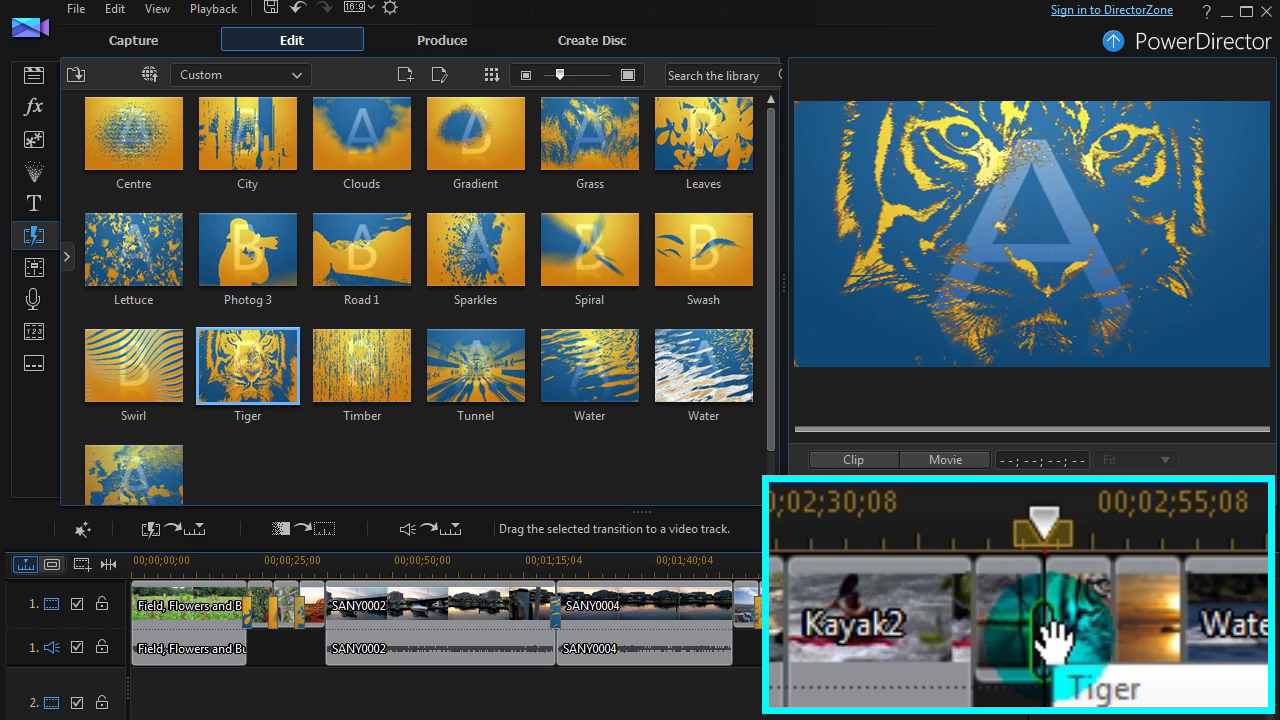
pyautogui.moveTo(888, 580); pyautogui.dragTo(1045, 595)
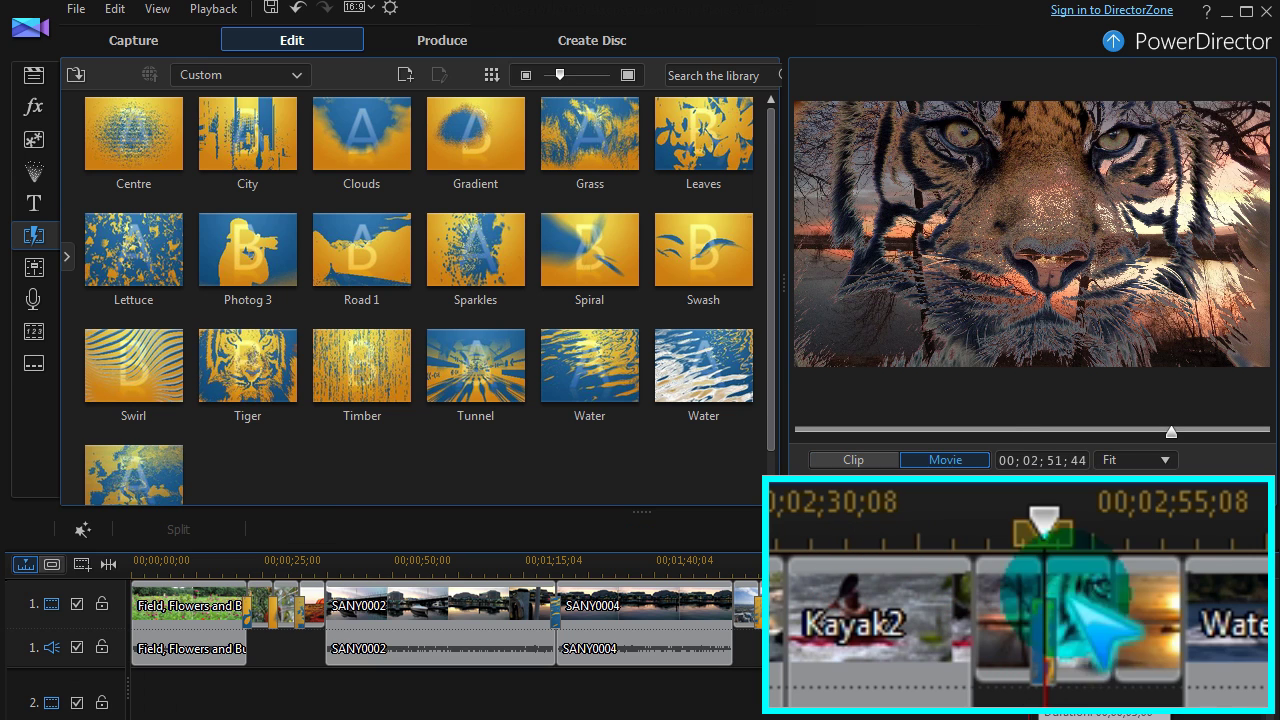
pyautogui.moveTo(1043, 525); pyautogui.dragTo(1012, 530)
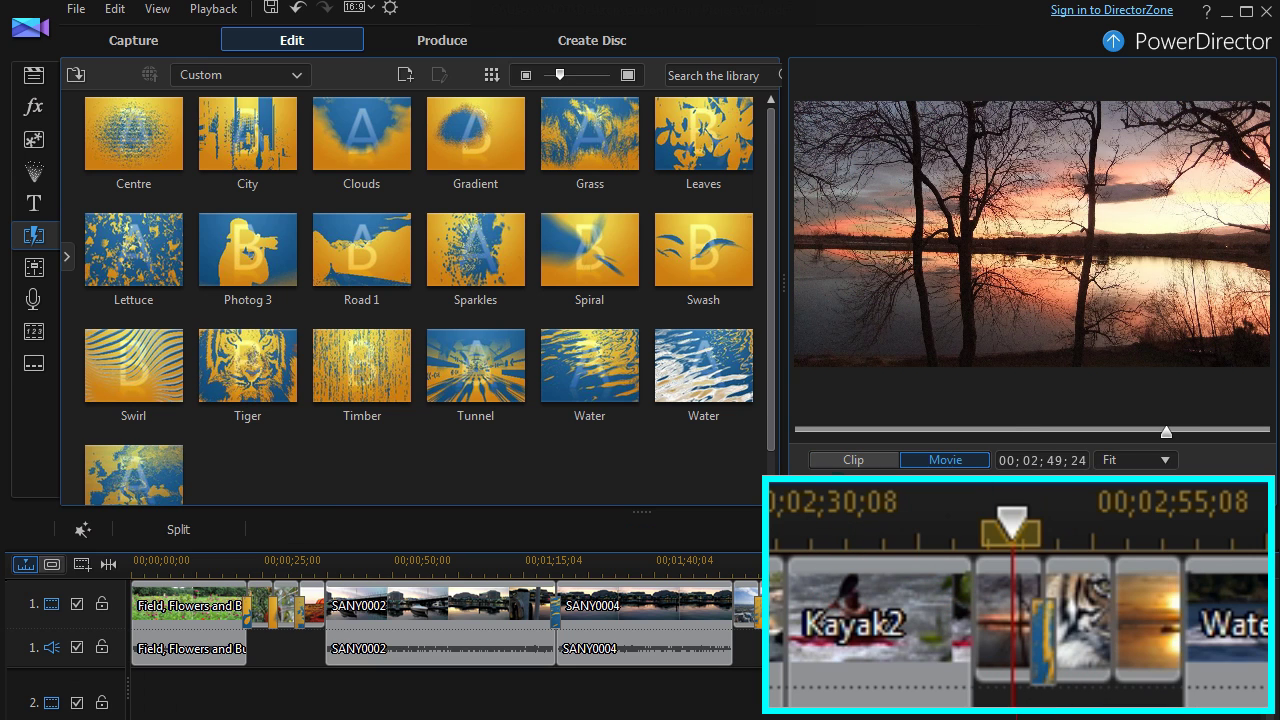
pyautogui.click(820, 489)
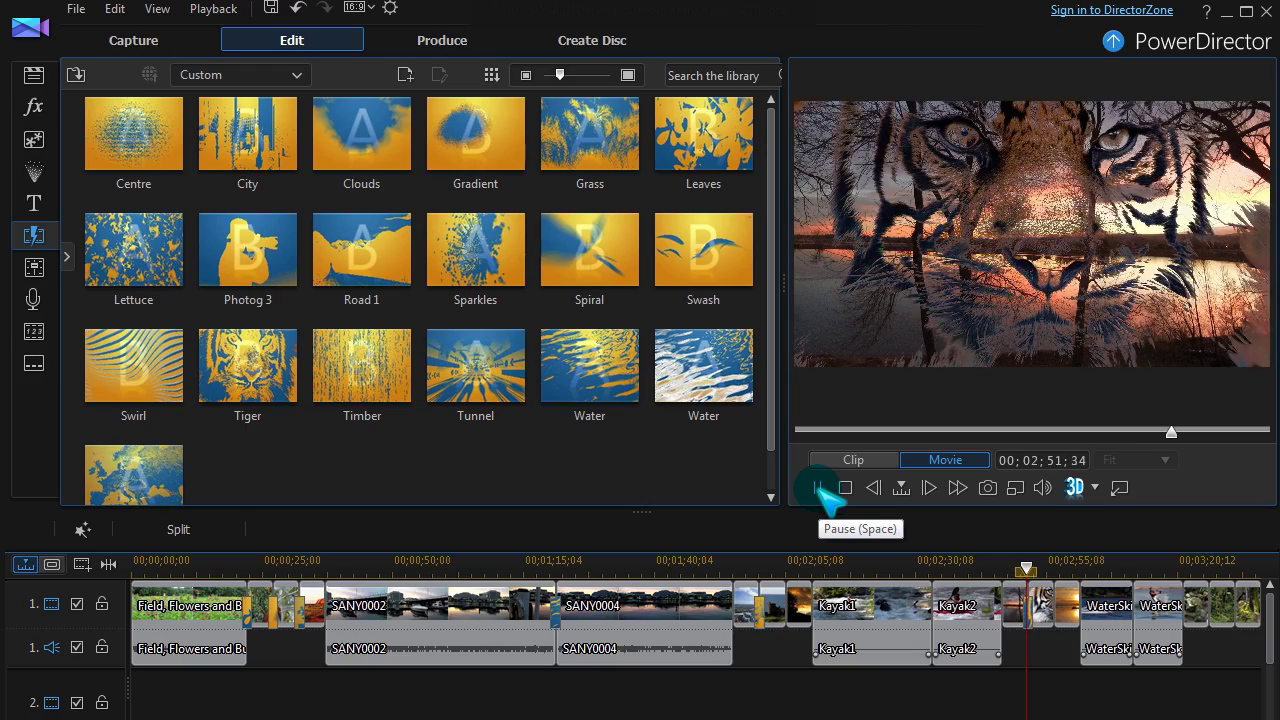